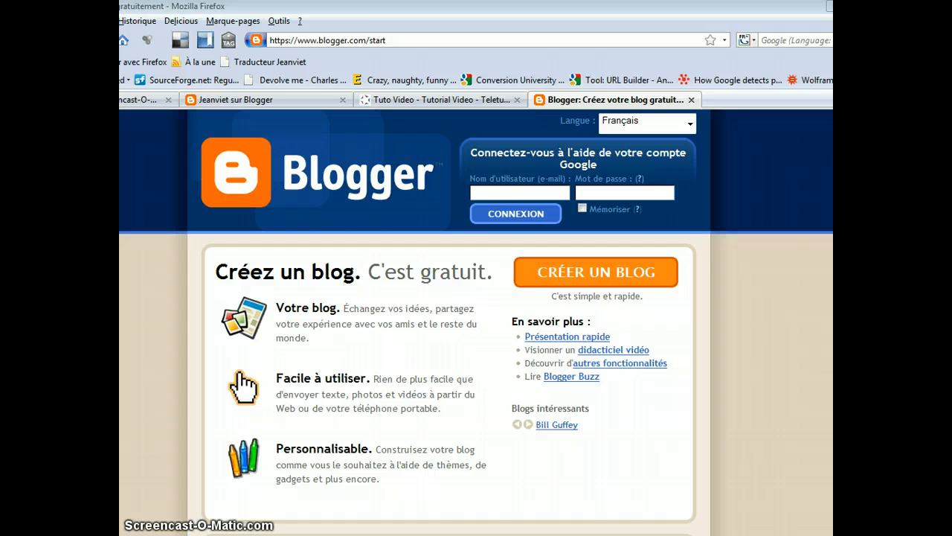
- Switch to the Jeanviet sur Blogger blog and accept the browser's offer to remember the password
left_click(259, 99)
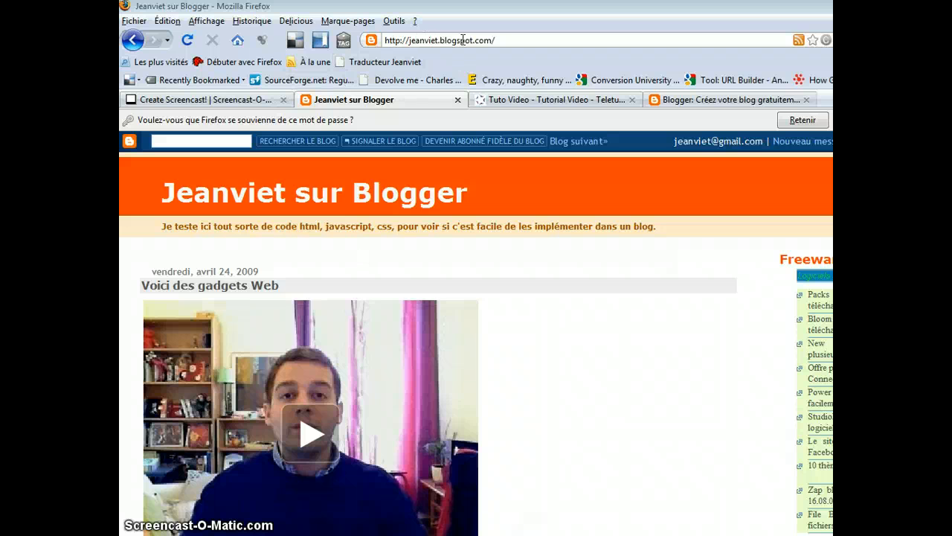
left_click(518, 44)
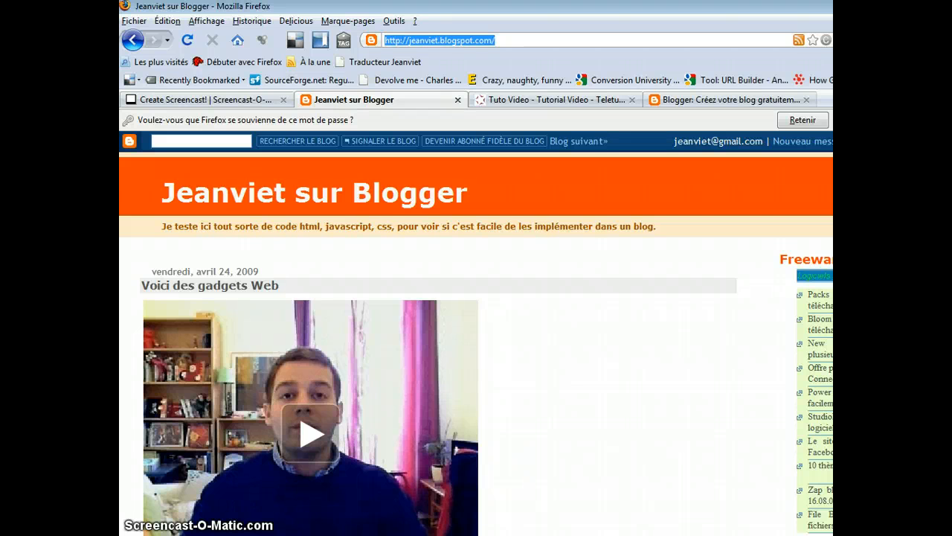
scroll(476, 335, "down", 3)
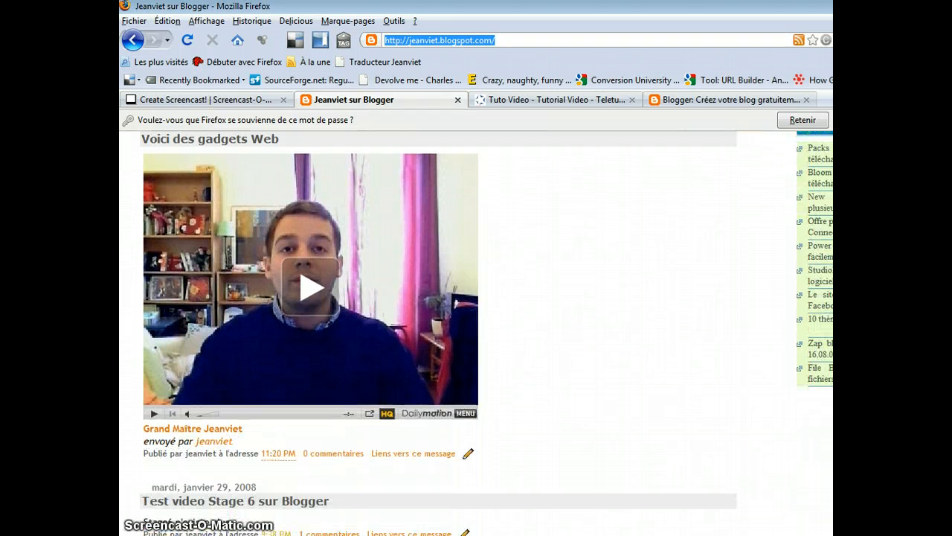
left_click(810, 121)
scroll(476, 320, "down", 9)
scroll(476, 319, "down", 1)
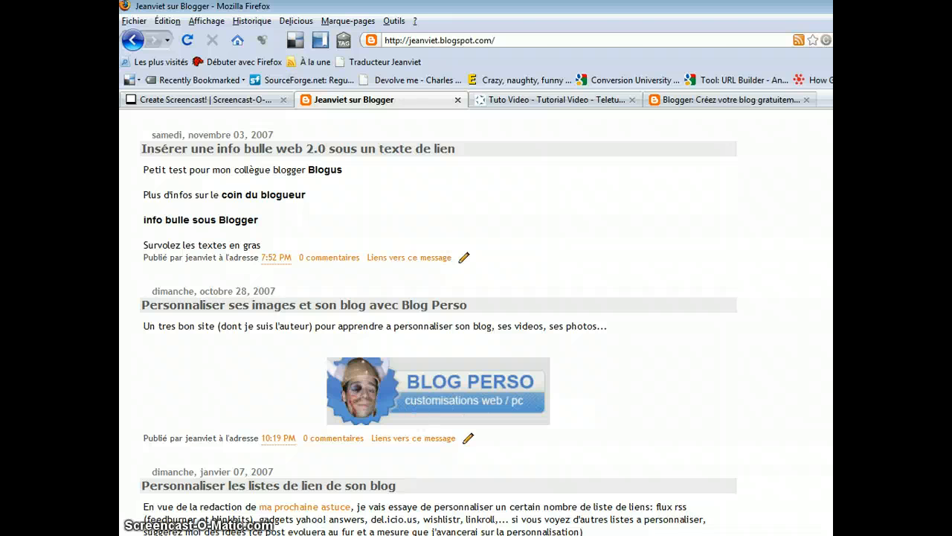
- Examine the blog's posts, including the info-bubble links and the text colour examples
scroll(809, 290, "up", 2)
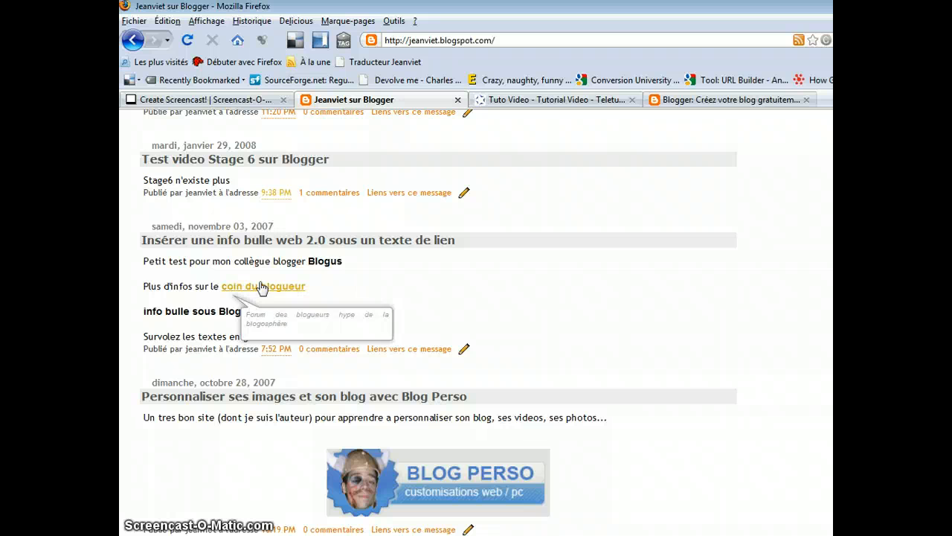
mouse_move(314, 264)
mouse_move(219, 313)
mouse_move(273, 293)
scroll(439, 320, "down", 10)
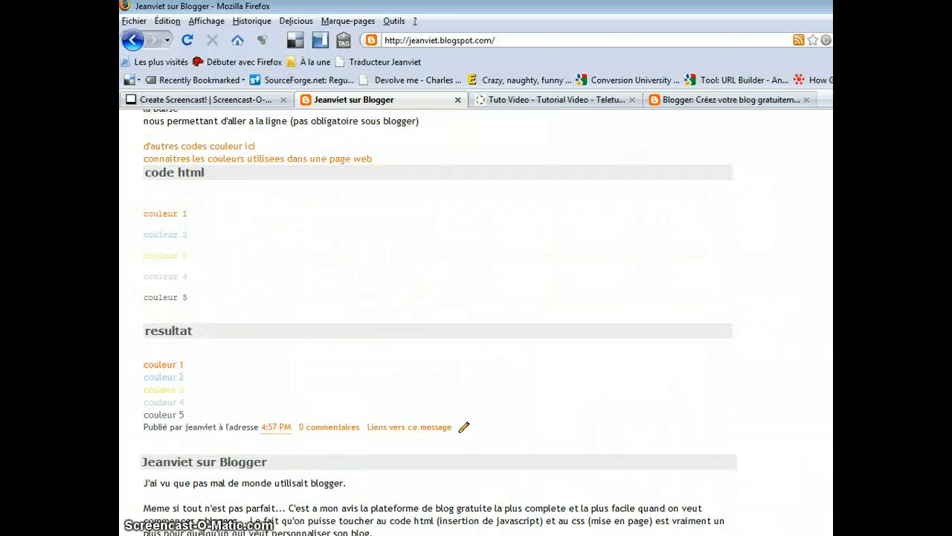
left_click_drag(185, 292, 153, 212)
left_click(288, 266)
scroll(501, 340, "down", 2)
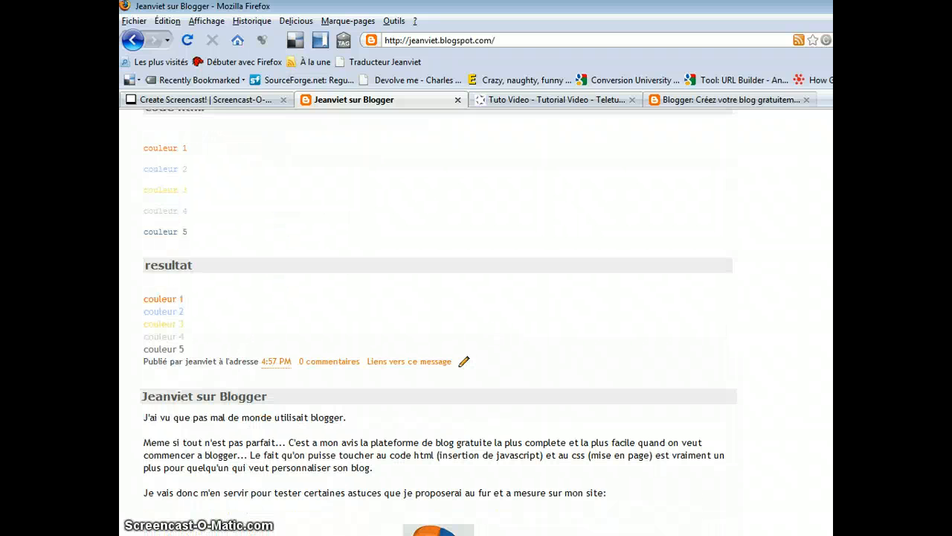
- Examine the Freewares et Tutos gadget in the blog's sidebar
scroll(476, 321, "up", 15)
scroll(476, 321, "down", 1)
scroll(476, 321, "up", 1)
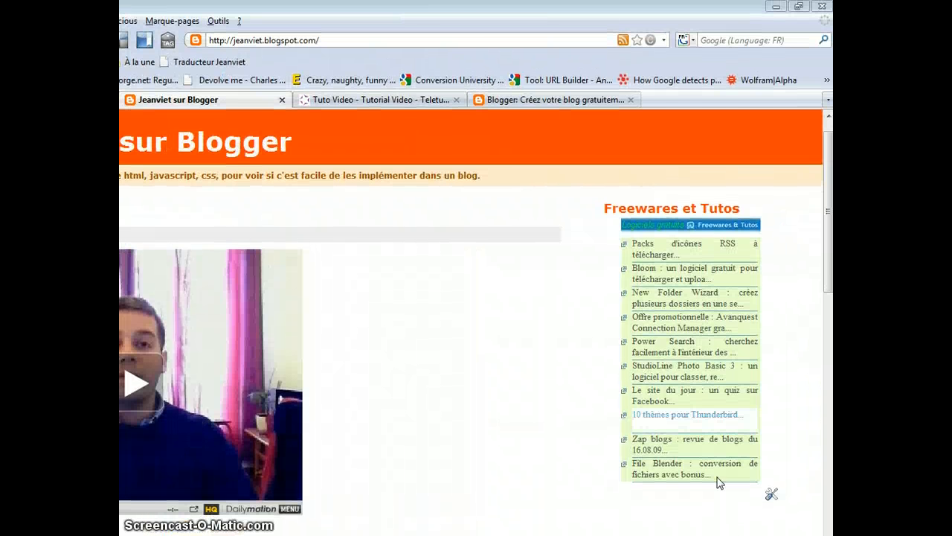
scroll(830, 242, "down", 3)
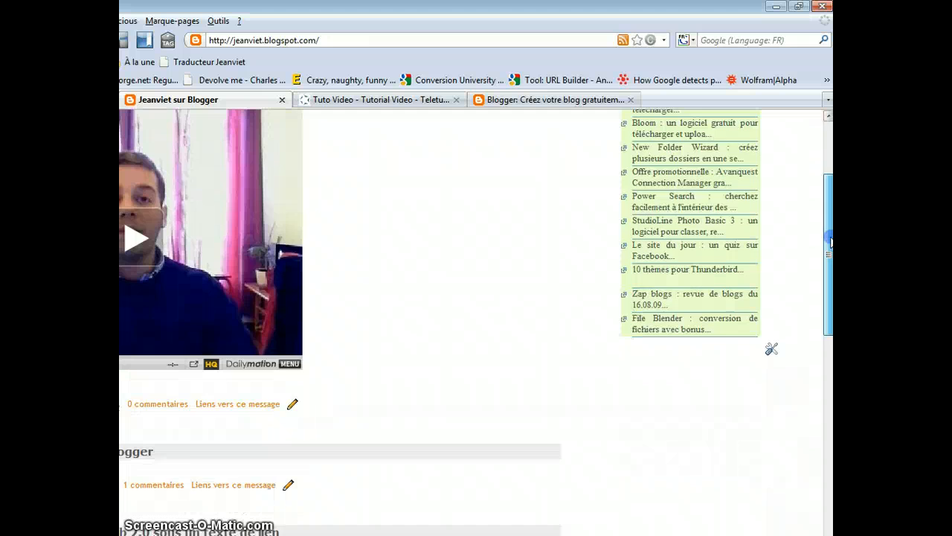
scroll(812, 245, "up", 4)
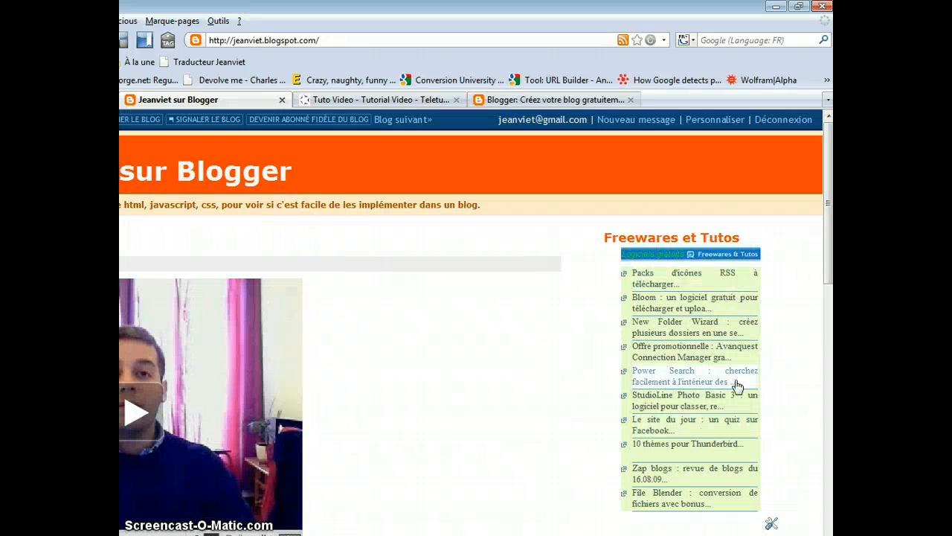
scroll(830, 251, "down", 1)
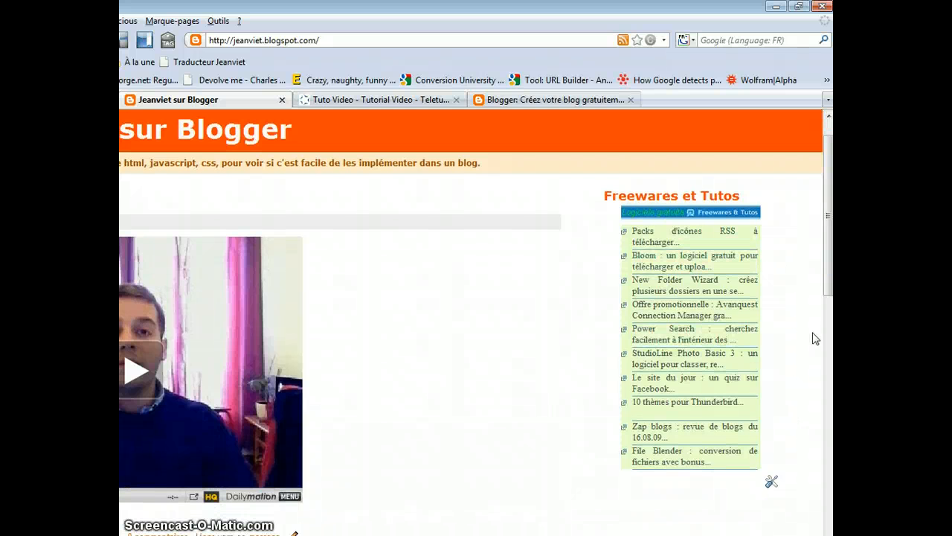
scroll(831, 270, "up", 1)
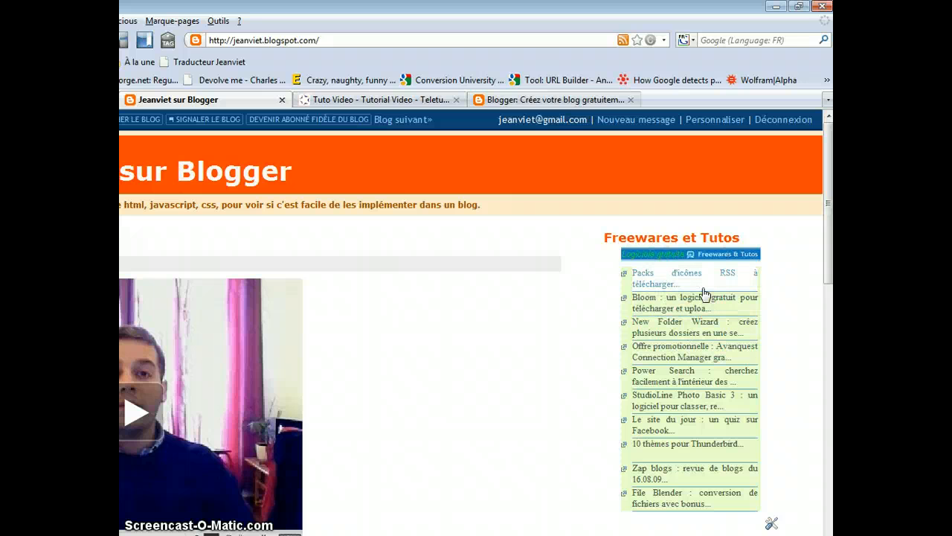
mouse_move(830, 268)
left_mouse_down()
mouse_move(830, 289)
mouse_move(831, 257)
mouse_move(831, 324)
mouse_move(831, 261)
left_mouse_up()
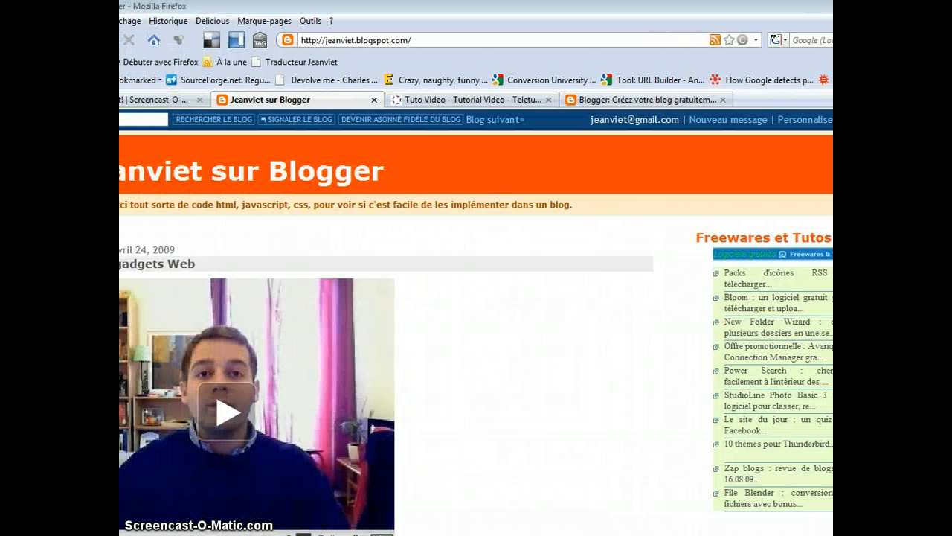
- Open the blog's layout editor to customize its page elements
left_click(410, 40)
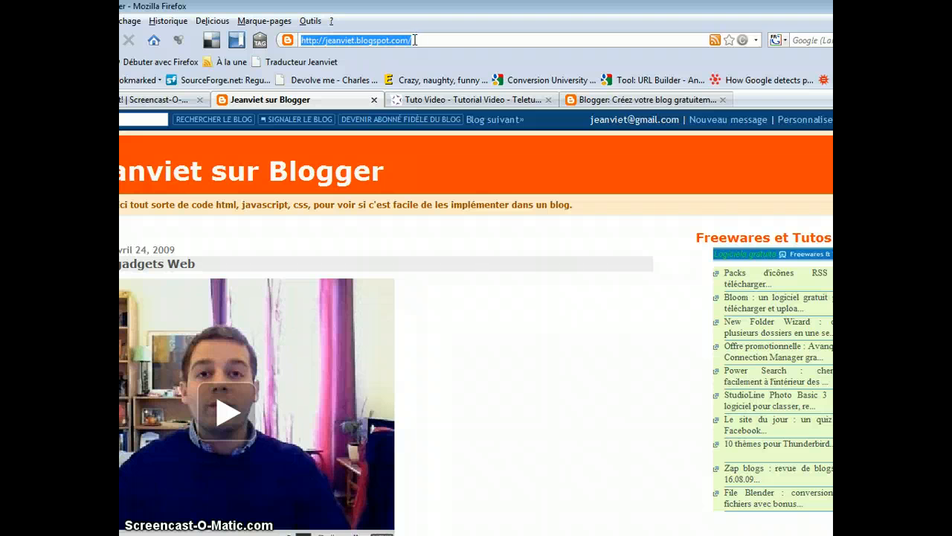
left_click(605, 101)
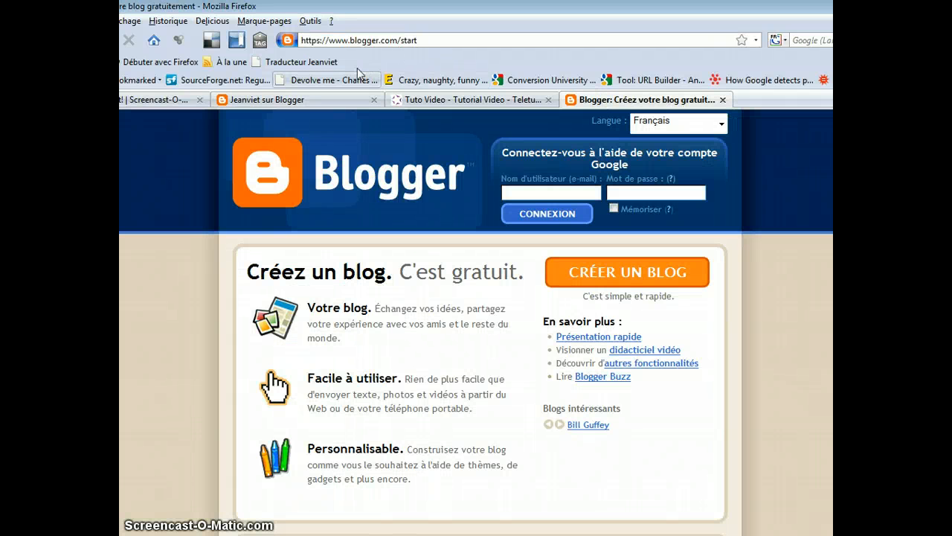
left_click(318, 102)
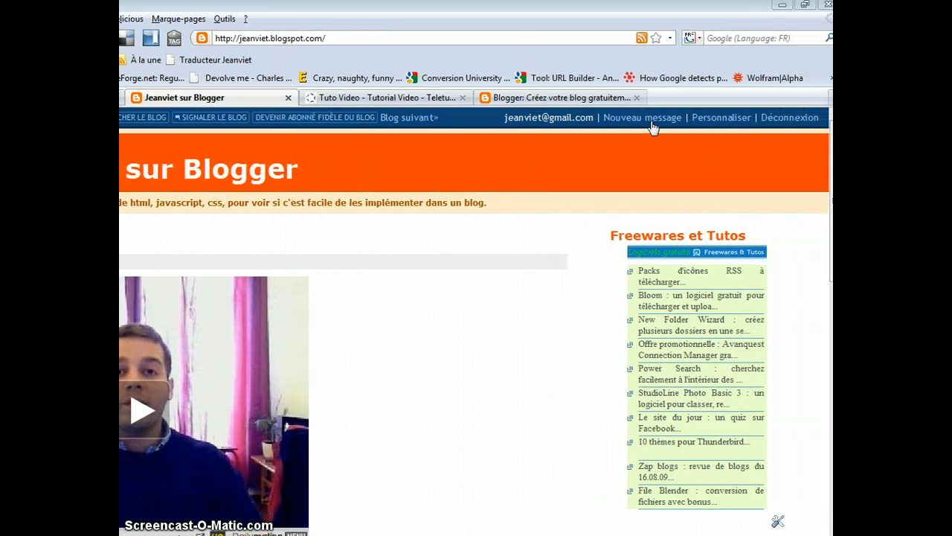
left_click(733, 123)
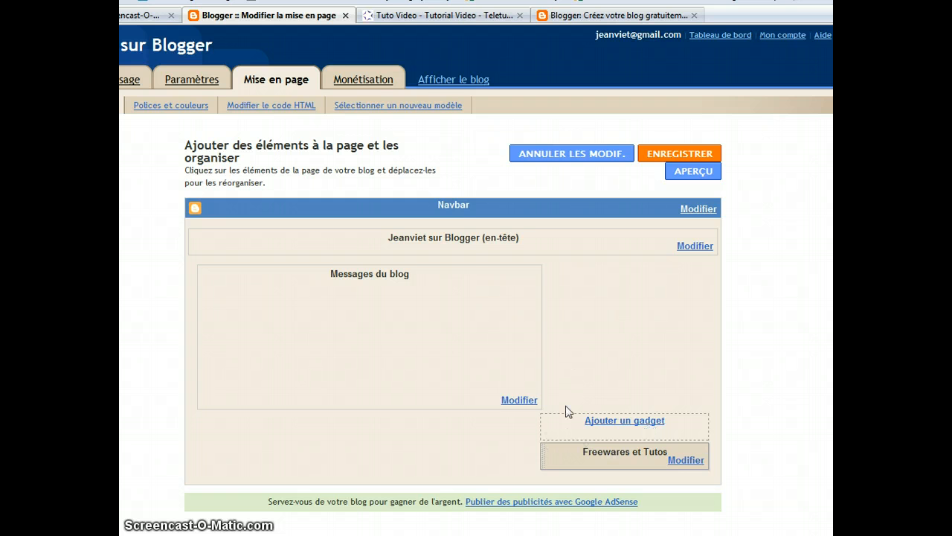
- Start adding a sidebar gadget and browse the gadgets in the Sélection and Général categories
left_click(612, 422)
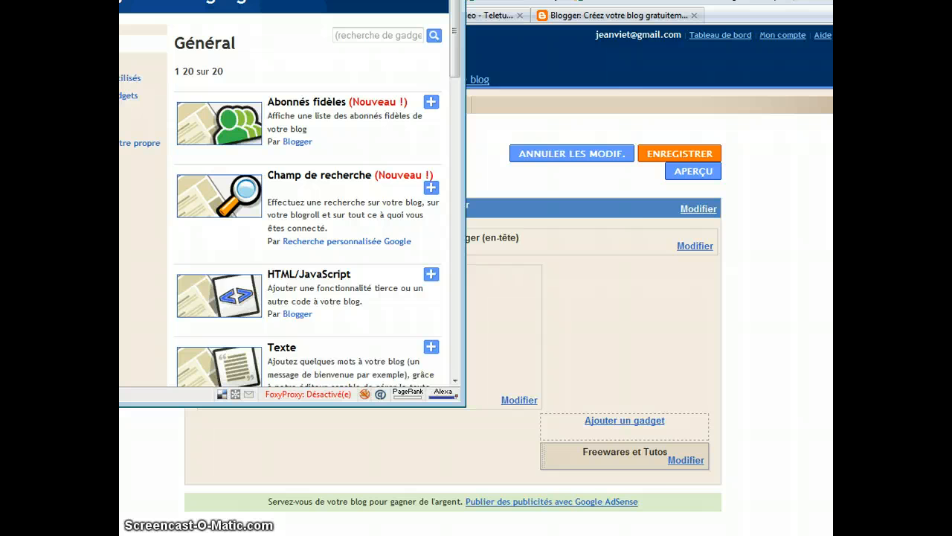
left_click_drag(119, 0, 302, 38)
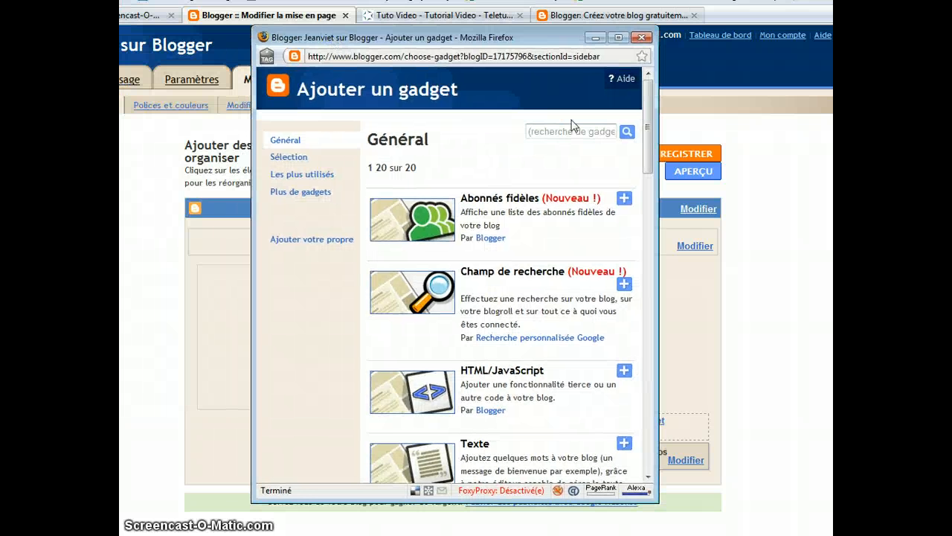
left_click_drag(647, 113, 661, 74)
left_click(292, 157)
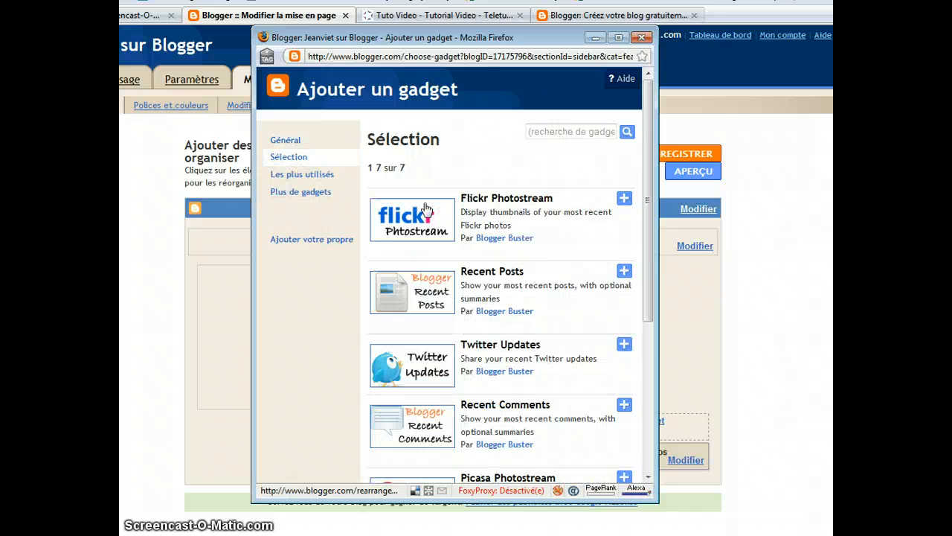
left_click(286, 143)
left_click_drag(648, 131, 681, 119)
- Add the Recent Comments gadget from the Sélection category to the sidebar and save it with its default settings
left_click(275, 157)
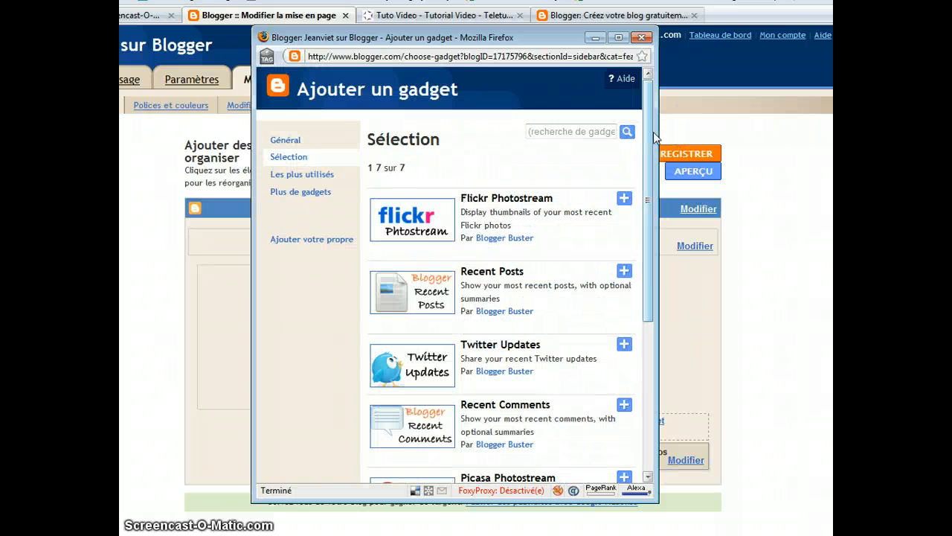
left_click_drag(647, 132, 644, 230)
left_click(461, 240)
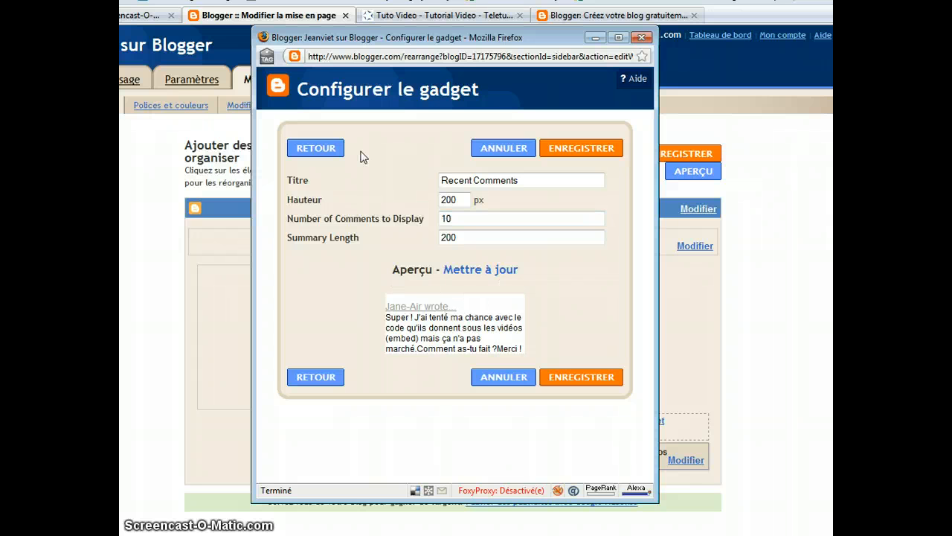
left_click(598, 378)
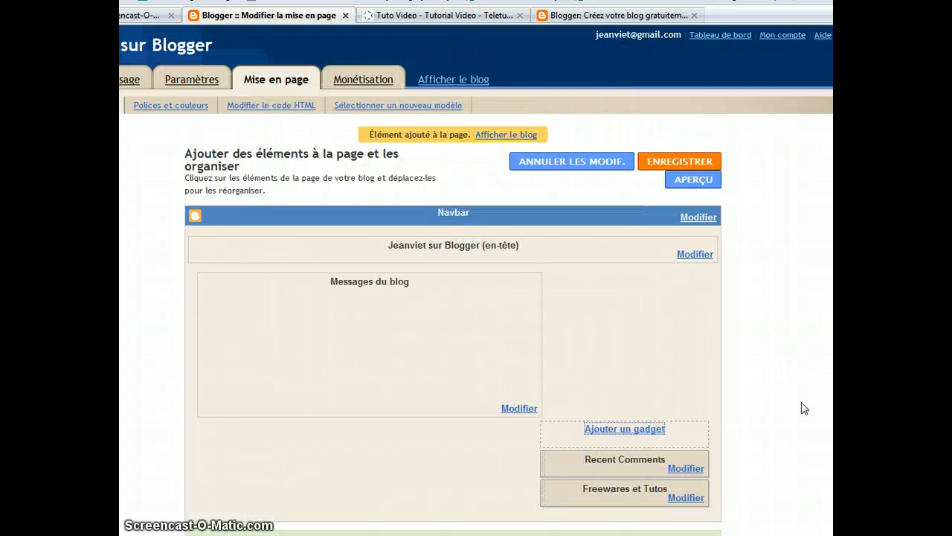
- View the blog in a new tab to check the Recent Comments gadget in the sidebar
right_click(442, 87)
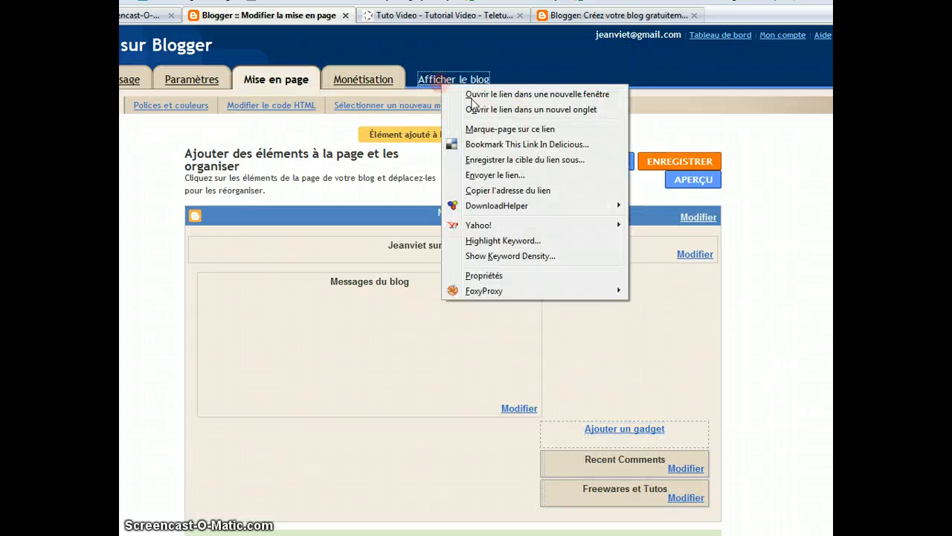
left_click(478, 108)
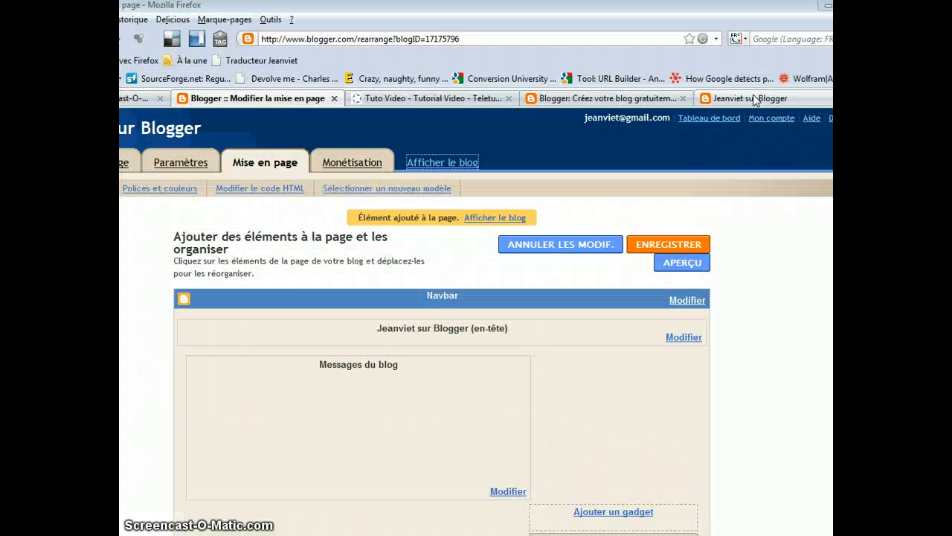
left_click(766, 18)
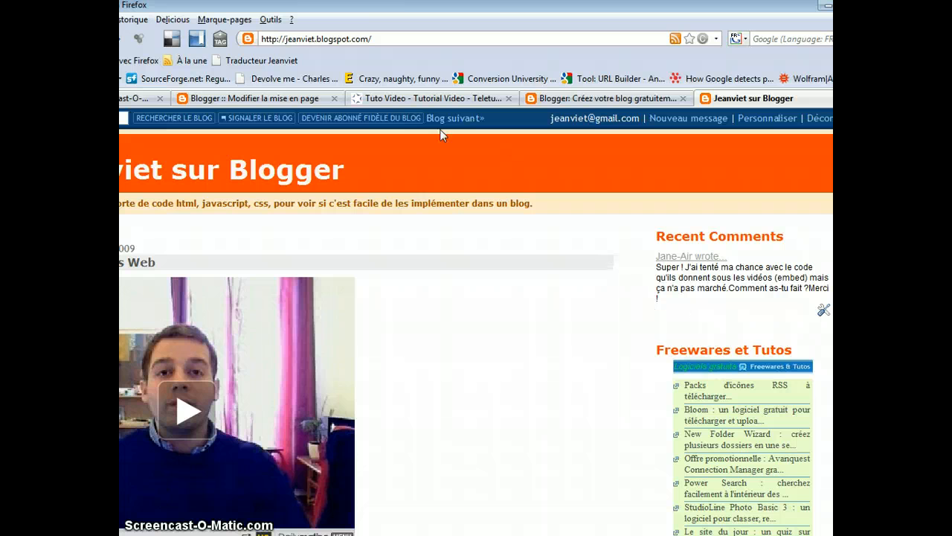
- Go to the Teletuto site and open its widget page for blogs, moving the popup window clear of the edge
left_click(396, 100)
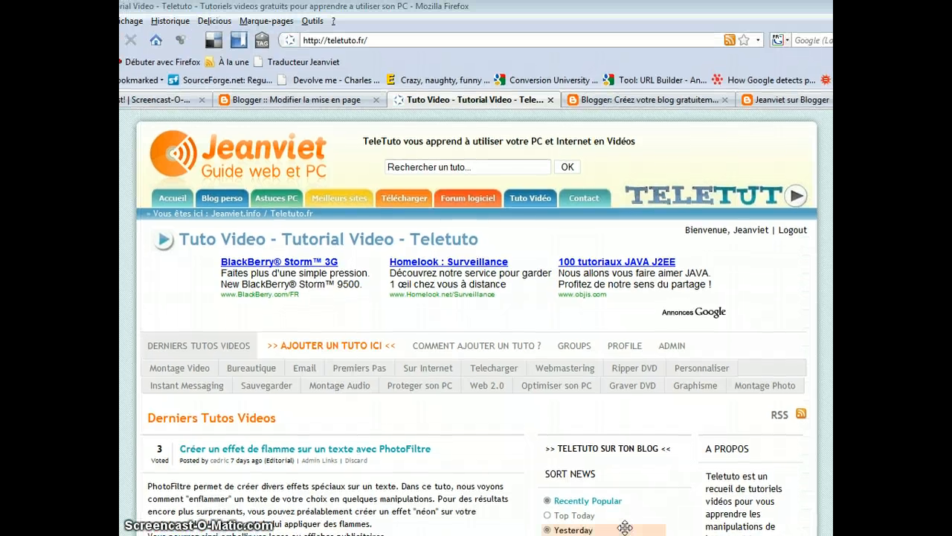
left_click(324, 40)
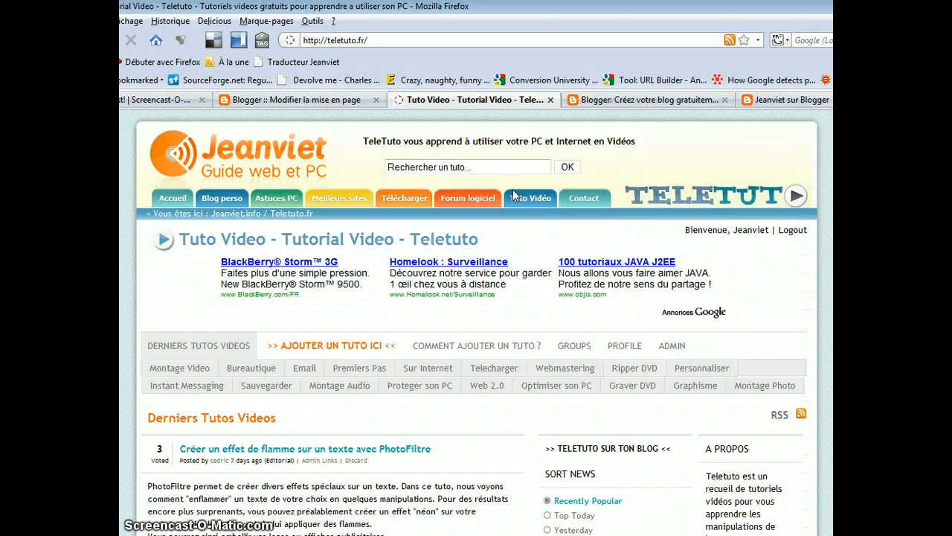
left_click(530, 199)
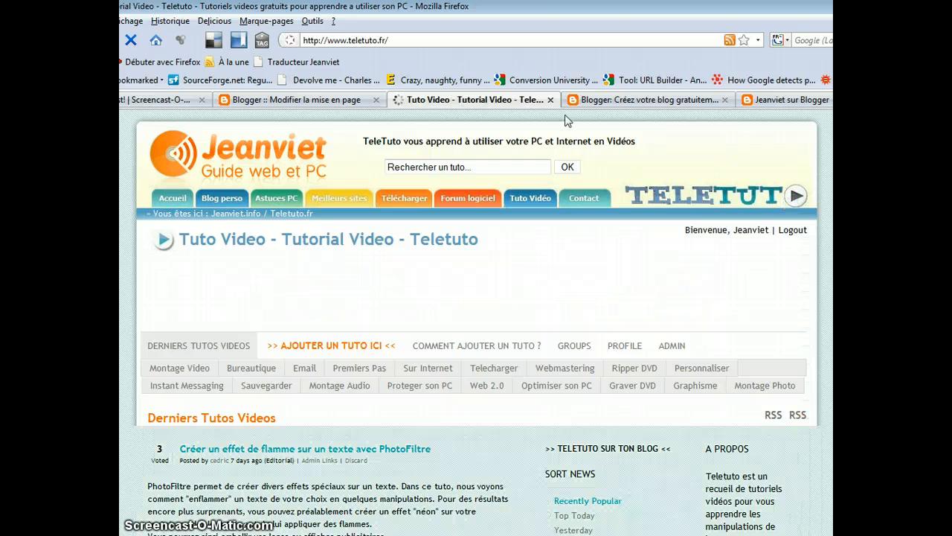
left_click(637, 449)
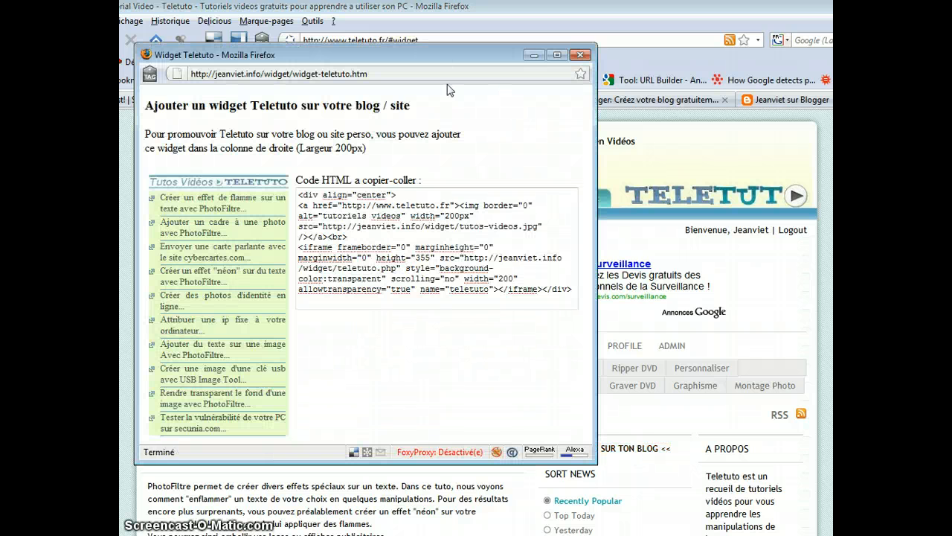
left_click_drag(393, 59, 516, 86)
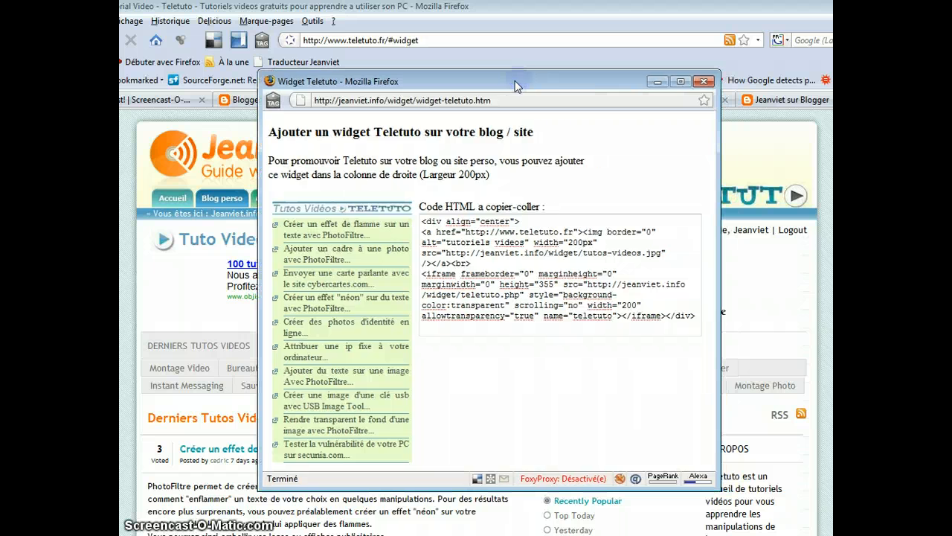
- Copy the full HTML code of the Teletuto widget and minimize the widget window
left_click(590, 284)
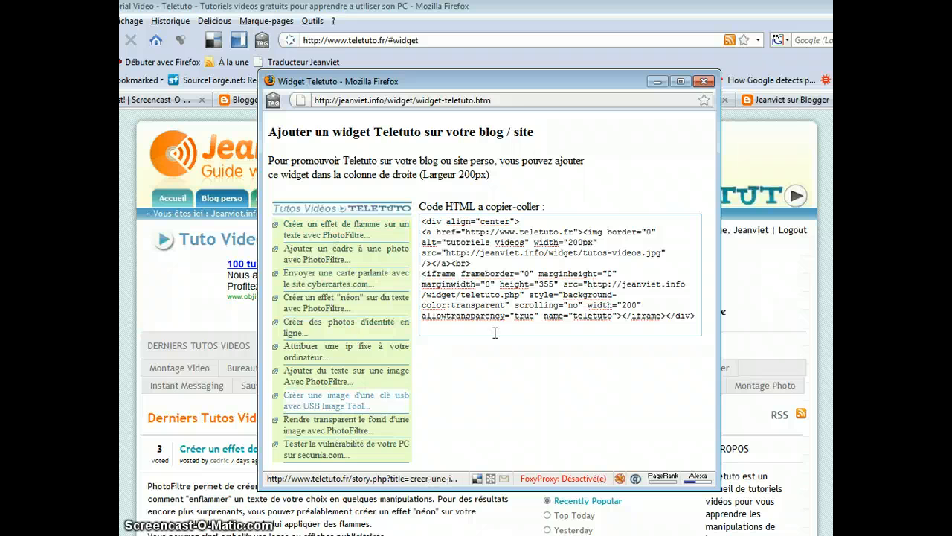
left_click(656, 323)
left_click_drag(694, 316, 521, 212)
key("ctrl+c")
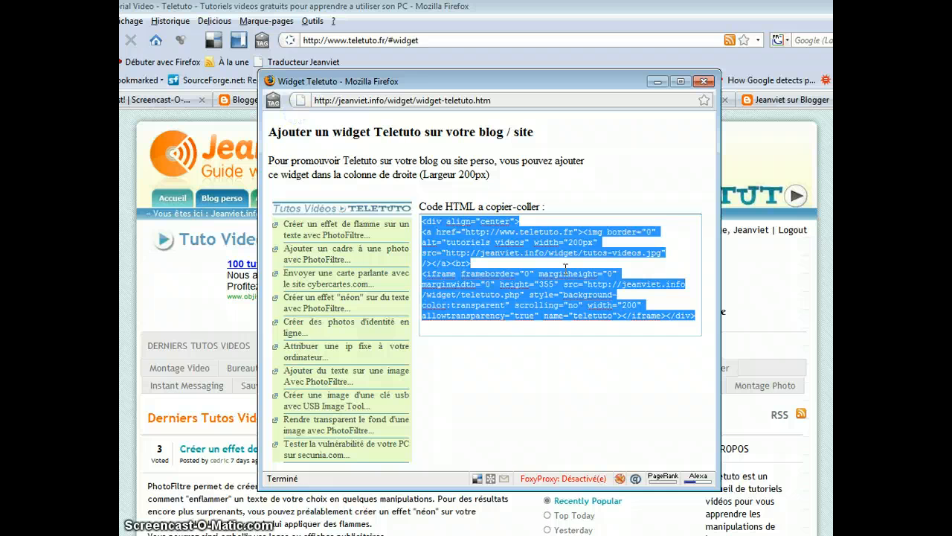
right_click(481, 246)
left_click(520, 292)
left_click(657, 82)
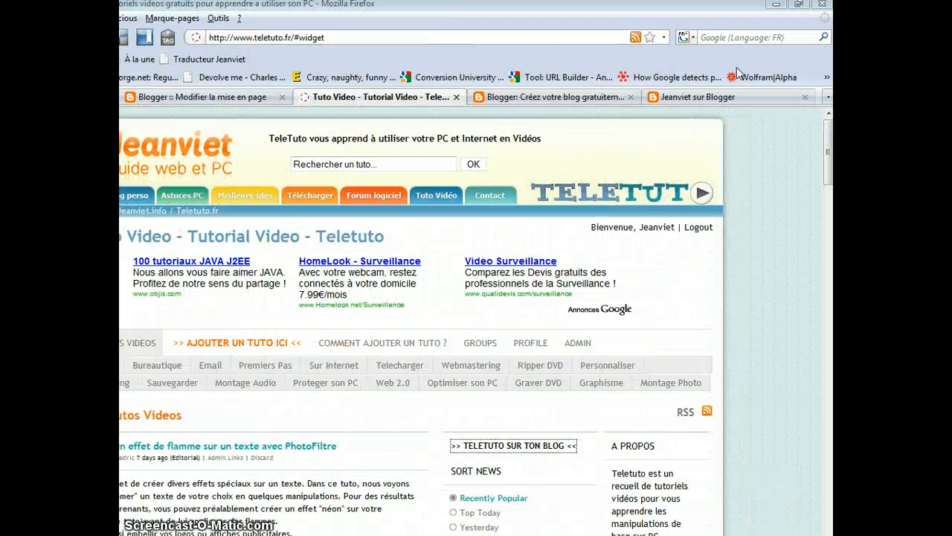
- Return to the blog's page layout, open the list of gadgets to add, and move its popup window fully into view
left_click(669, 97)
left_click(706, 119)
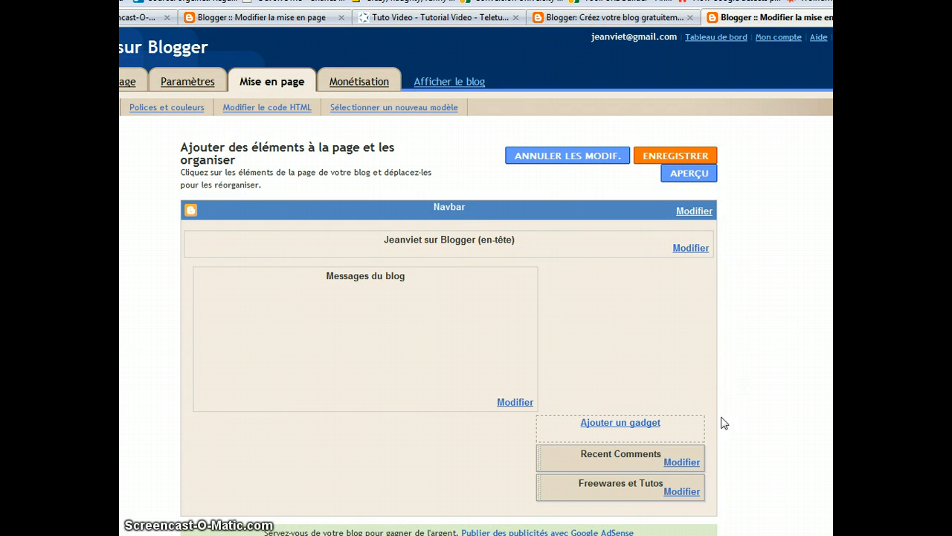
left_click(620, 422)
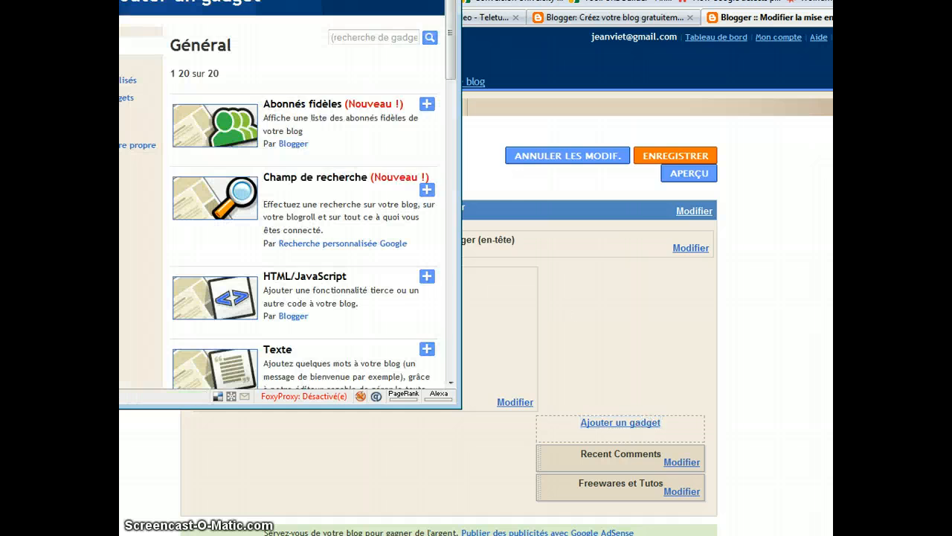
left_click_drag(165, 0, 351, 43)
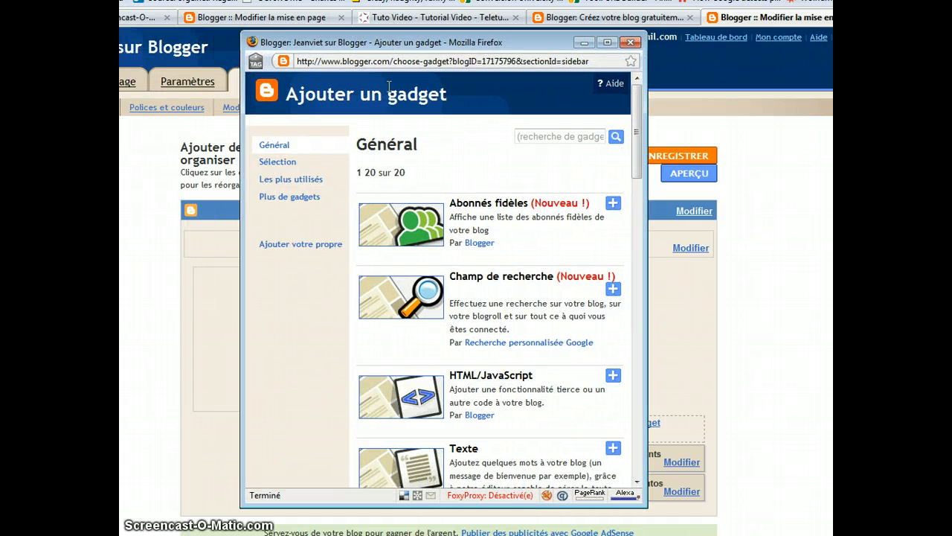
- Browse the Général gadgets and choose HTML/JavaScript to add to the sidebar
left_click_drag(642, 145, 642, 183)
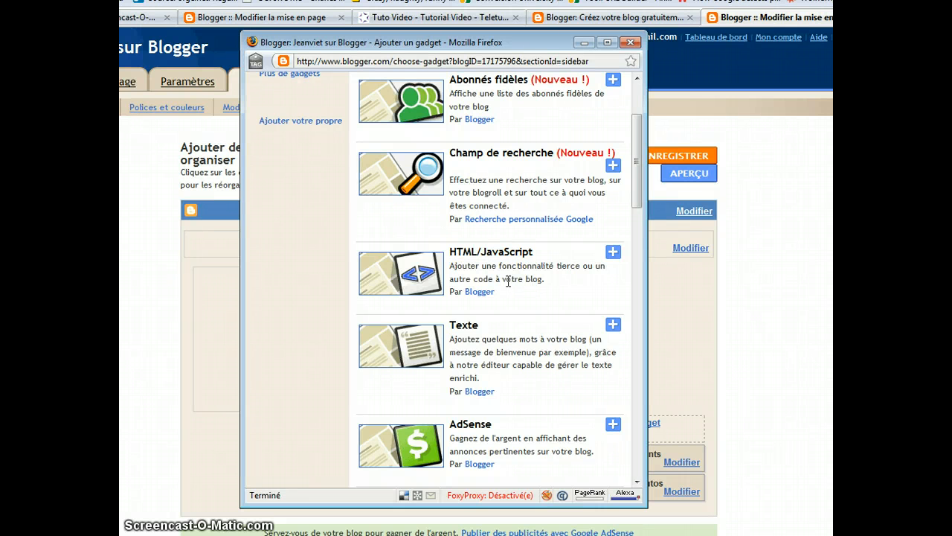
scroll(638, 186, "down", 4)
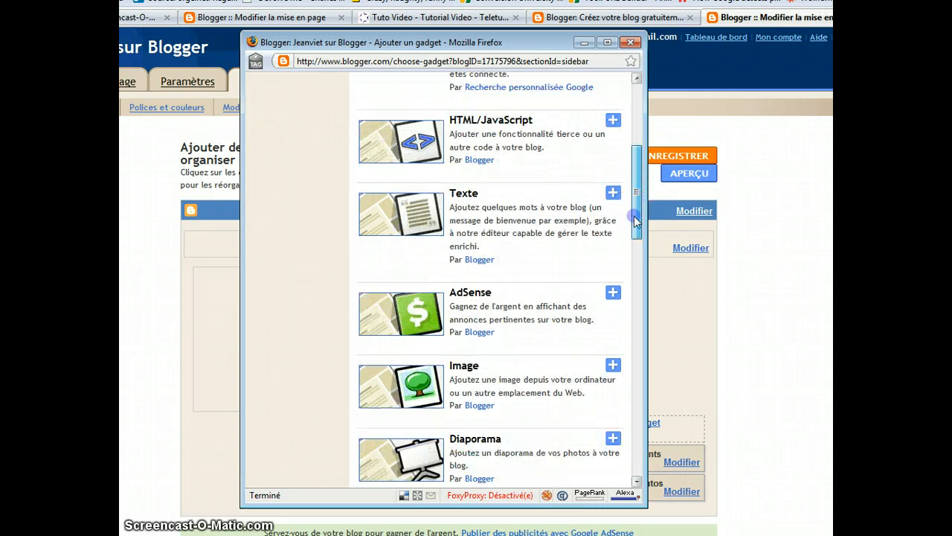
left_click_drag(637, 191, 645, 138)
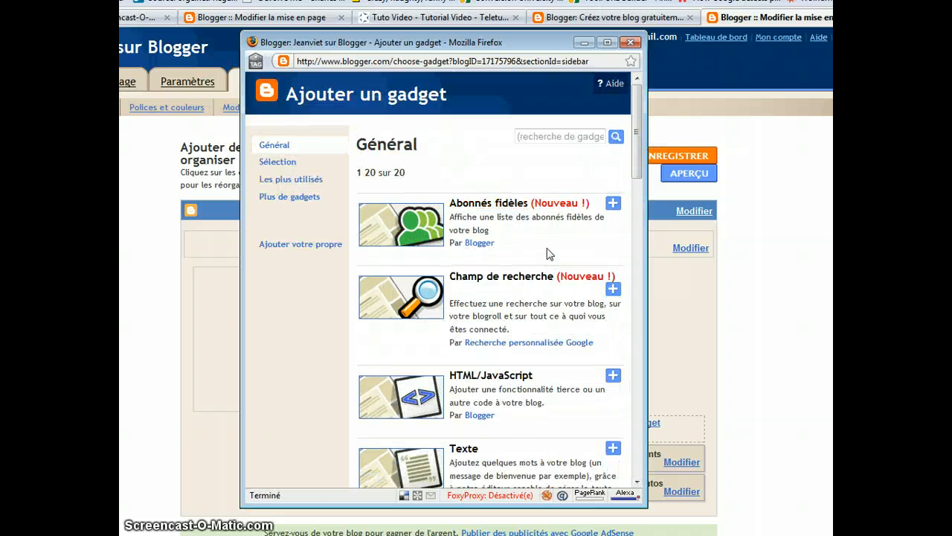
scroll(638, 156, "down", 4)
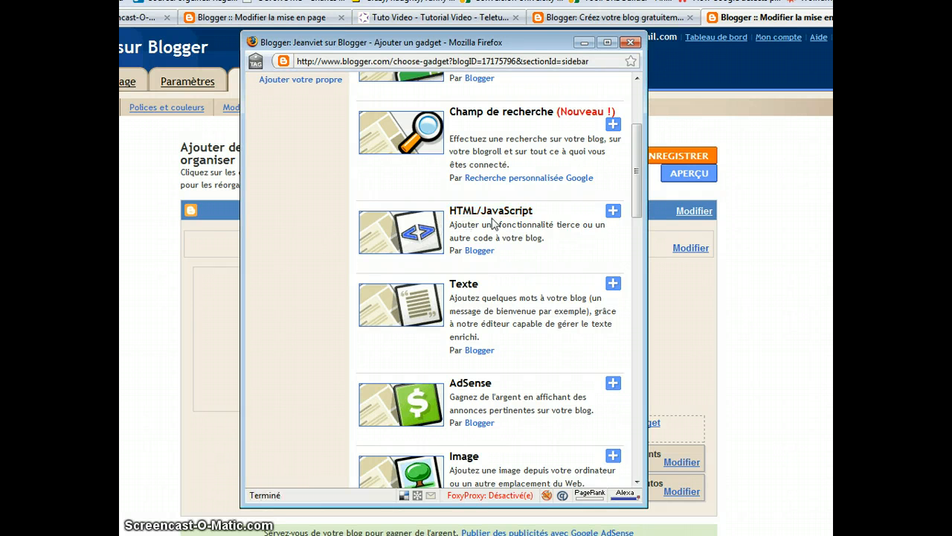
left_click(396, 227)
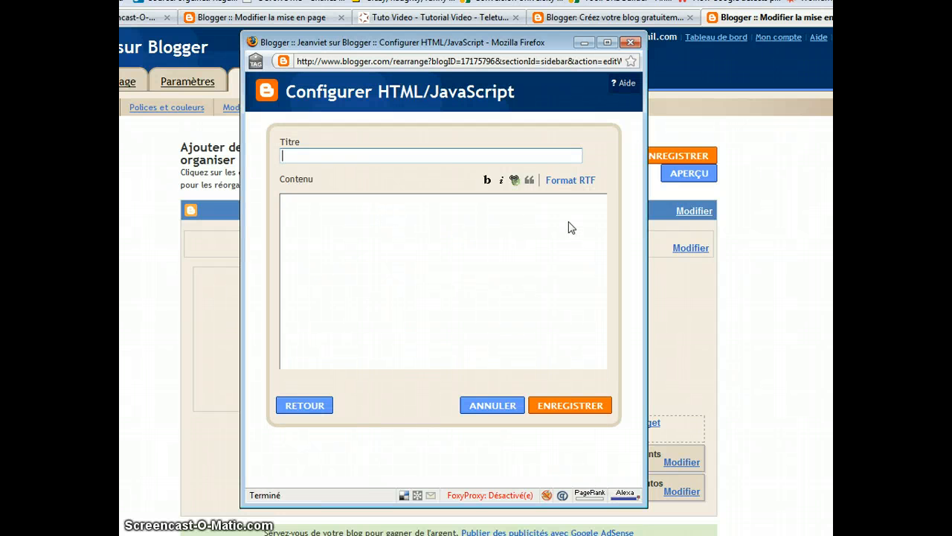
- Title the HTML/JavaScript gadget "Teletuto", paste the copied widget code as its content, and save it
type("Teletuto")
left_click(573, 213)
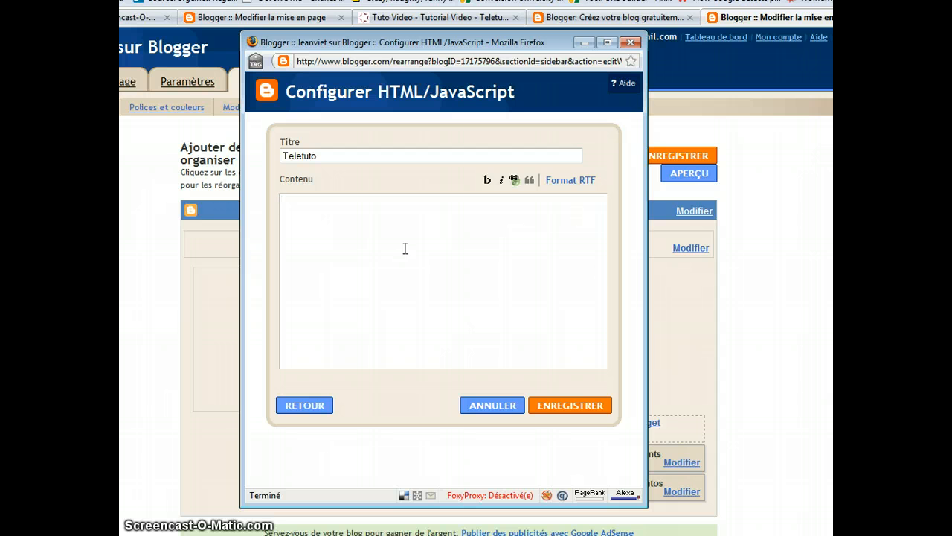
right_click(389, 213)
left_click(444, 272)
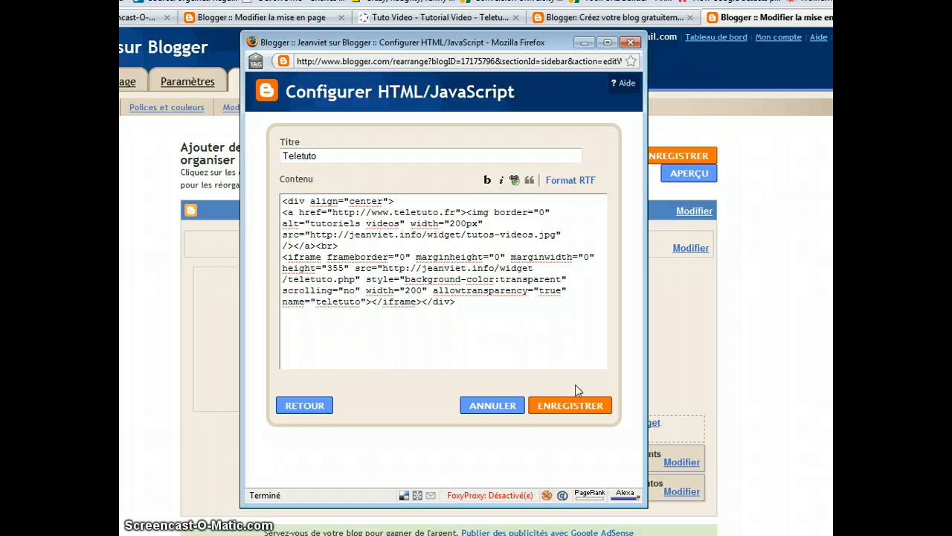
left_click(578, 411)
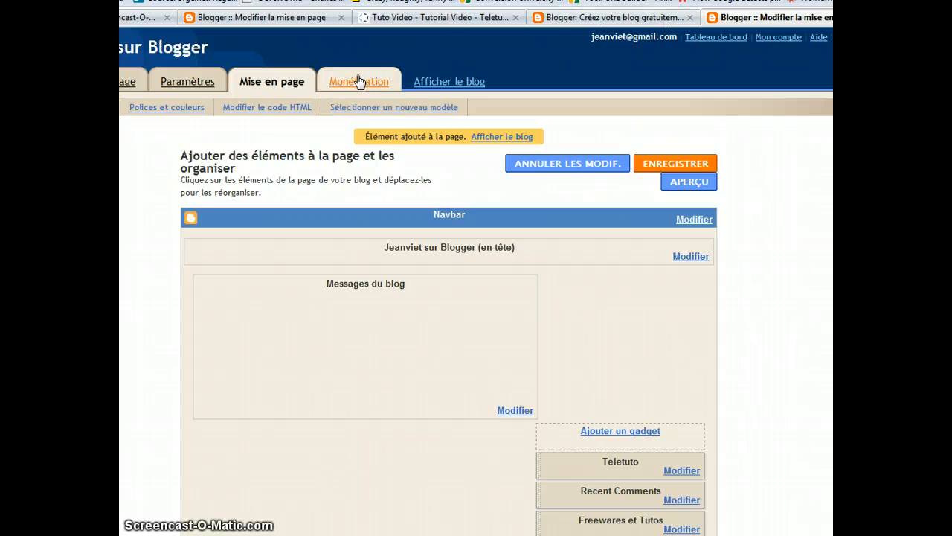
- View the blog to check the Teletuto widget and open its "Créer des photos d'identité en ligne" tutorial link
left_click(425, 88)
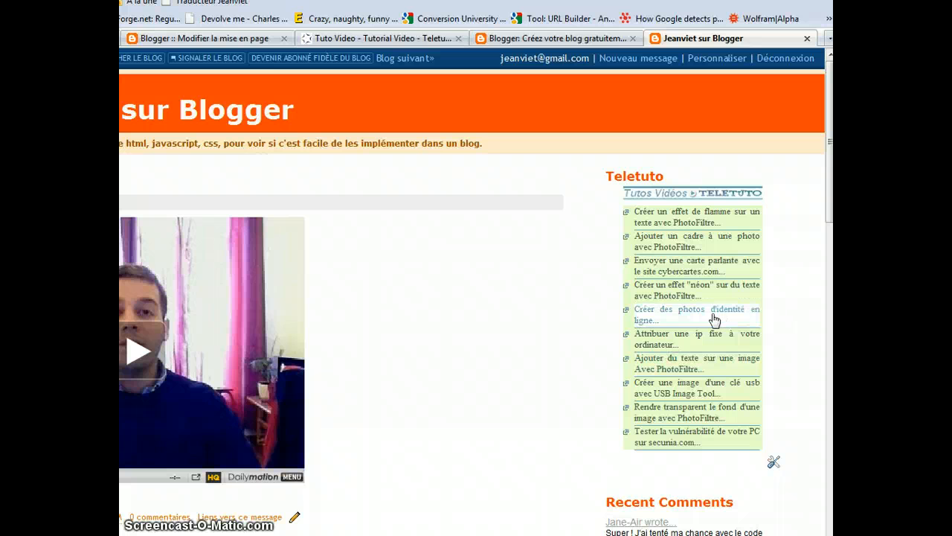
left_click(677, 320)
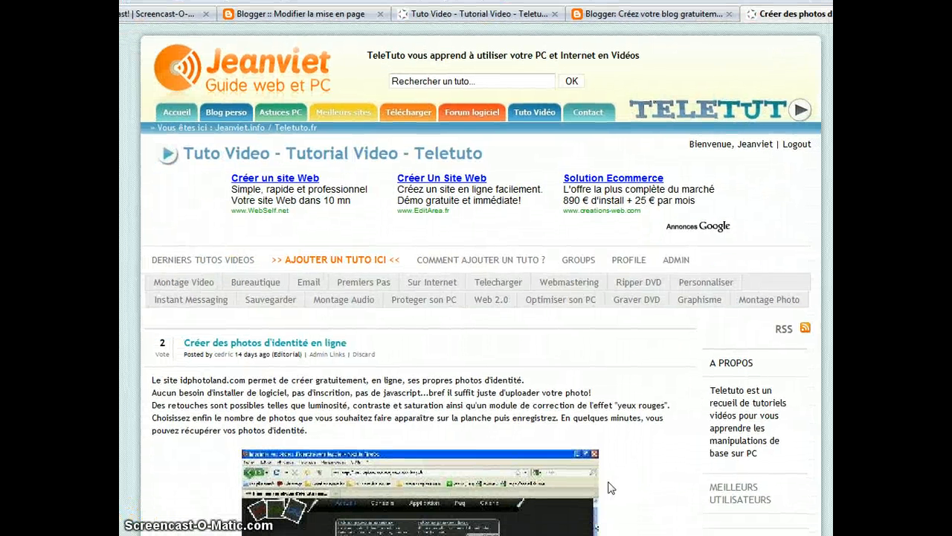
scroll(476, 297, "down", 5)
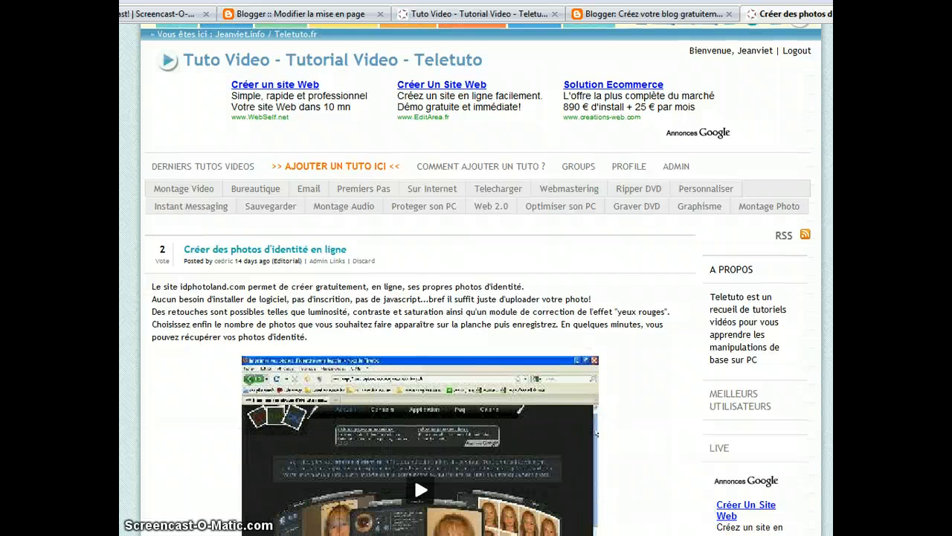